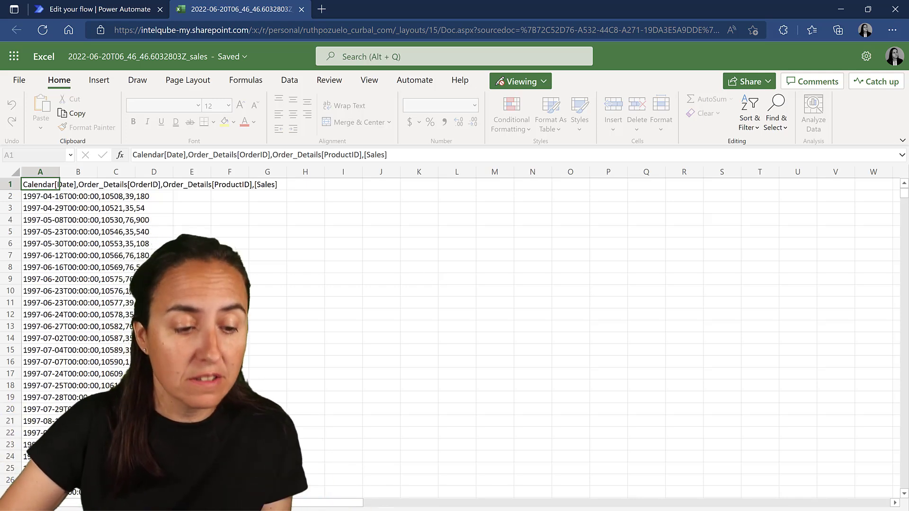
In Excel Online, inspect header cell A1 and its bracketed 'Calendar' table prefix.
left_click(229, 243)
left_click(40, 184)
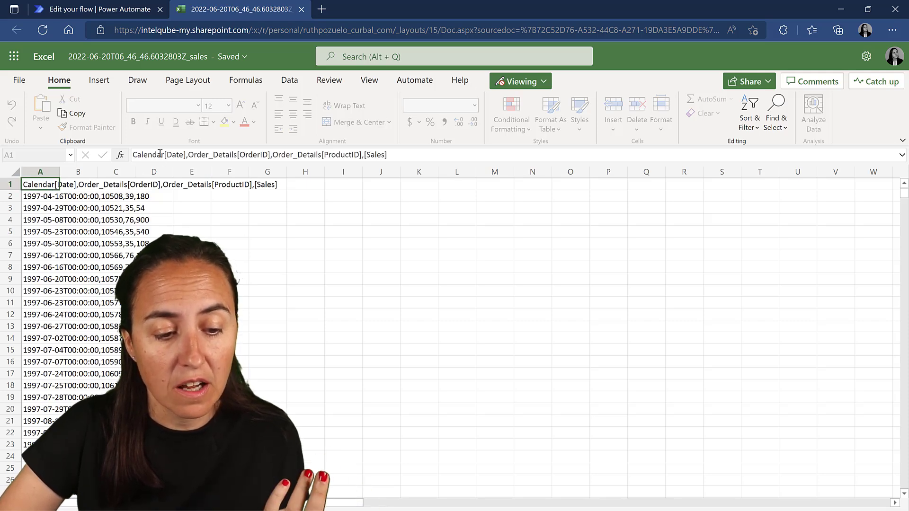
left_click_drag(161, 155, 136, 156)
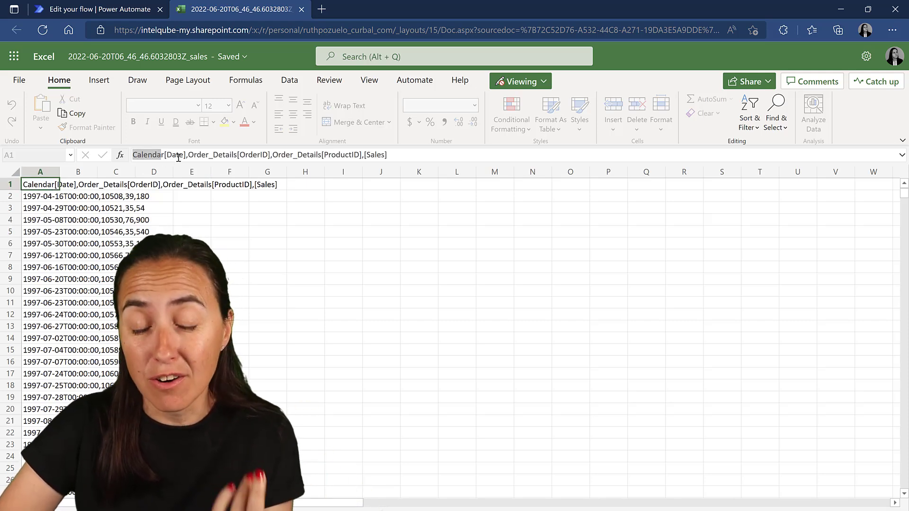
left_click(263, 250)
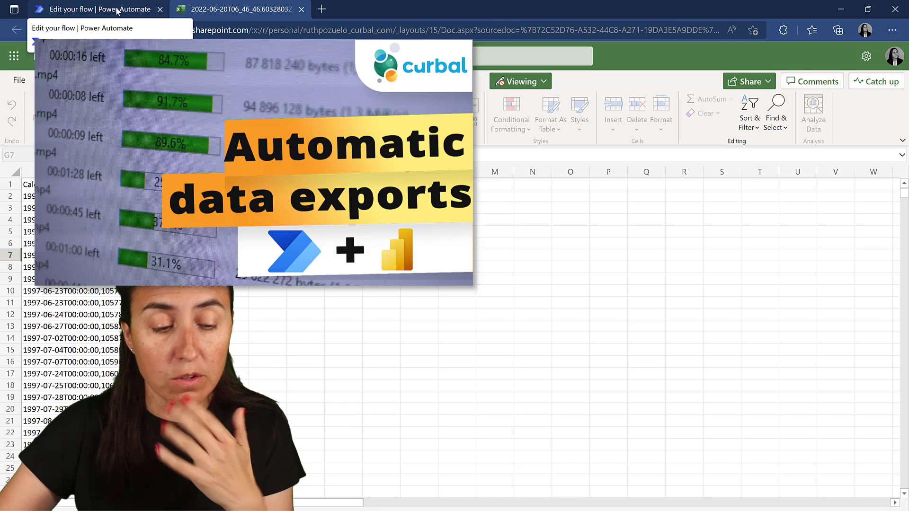
Back in the flow editor, check the Recurrence trigger and insert a step after the dataset query.
left_click(106, 10)
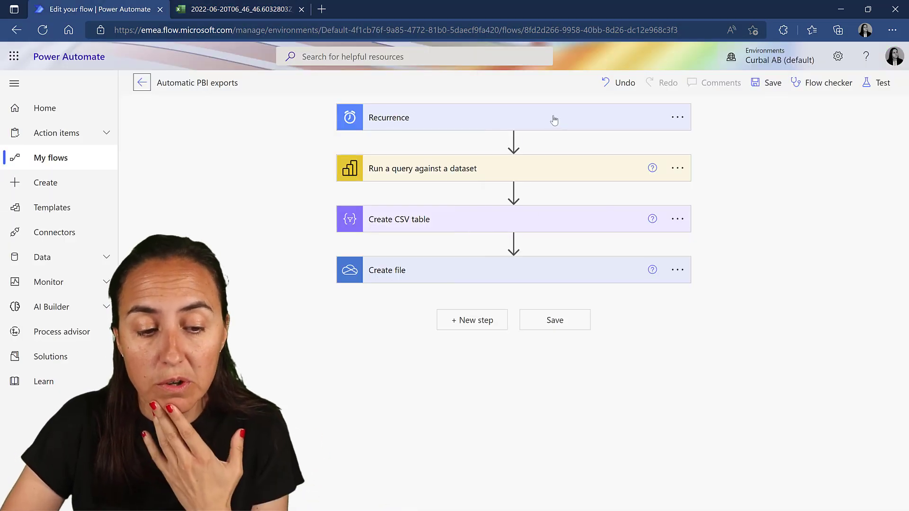
left_click(425, 128)
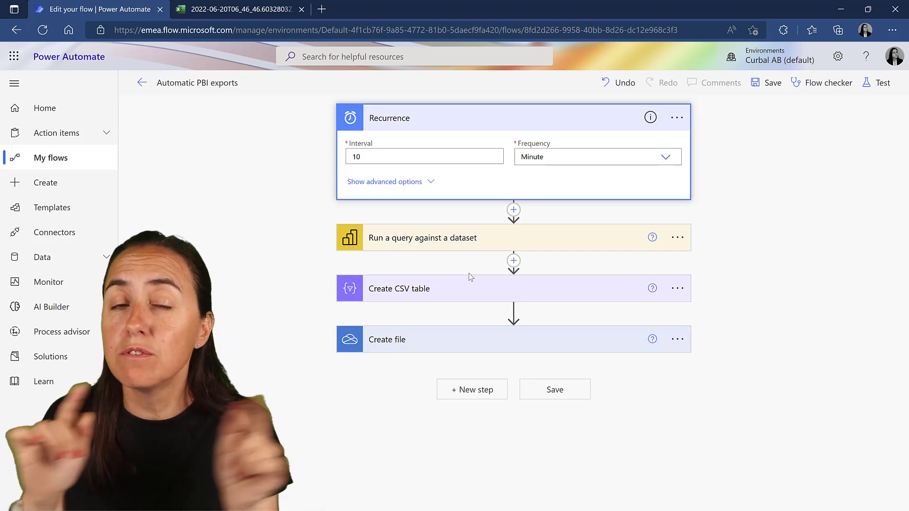
left_click(513, 261)
Add a Select data operation whose From input is the query's First table rows.
left_click(504, 278)
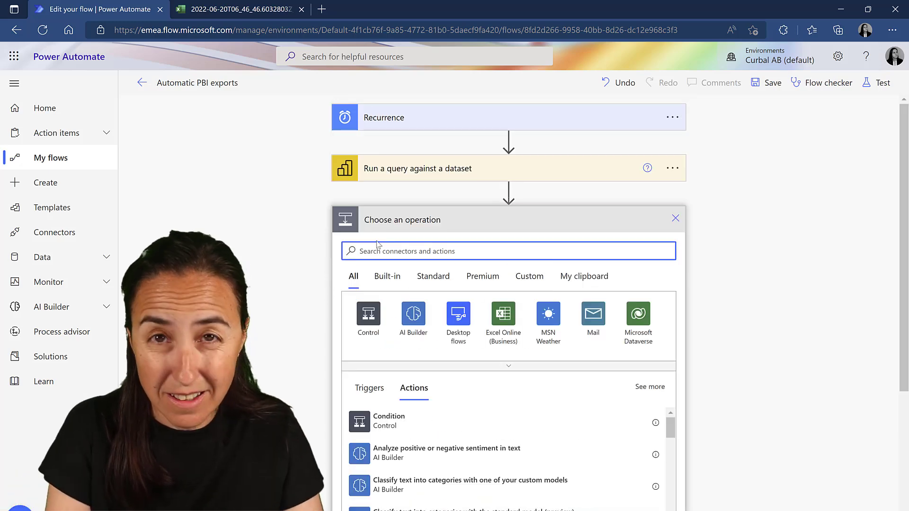
type("select")
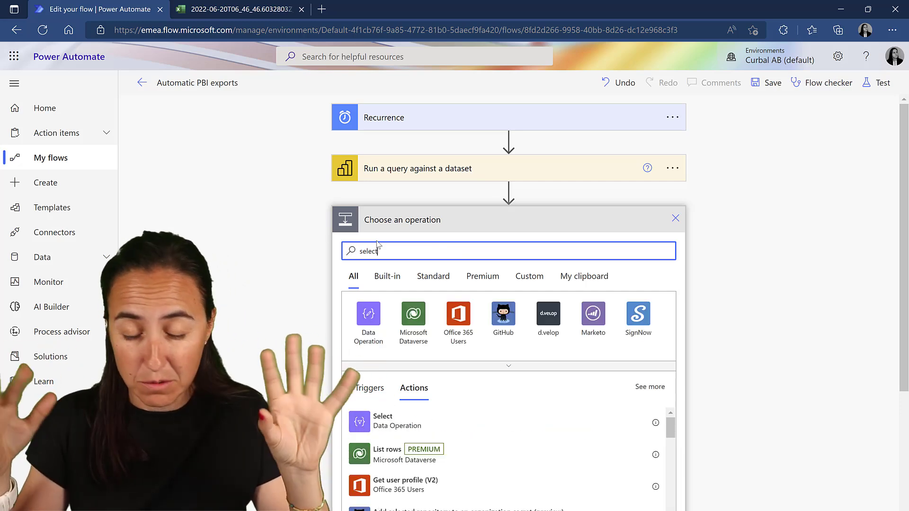
left_click(409, 422)
left_click(462, 244)
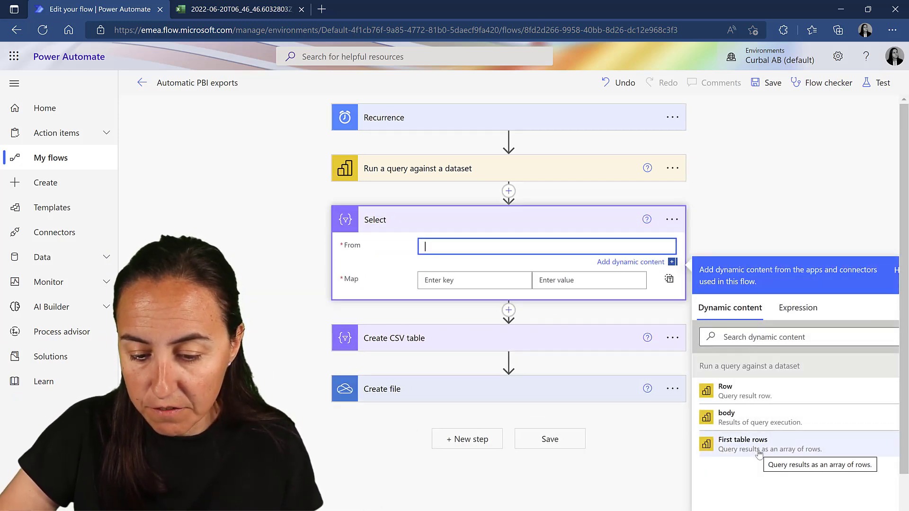
left_click(788, 452)
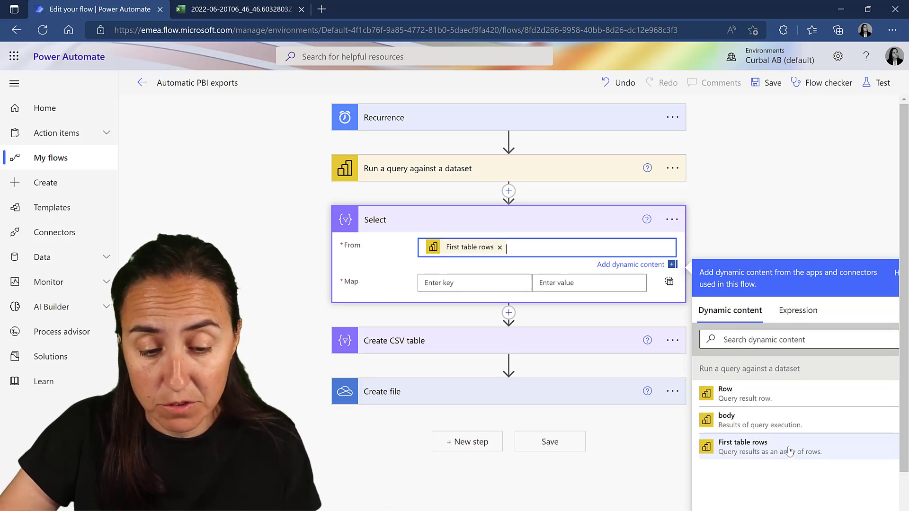
left_click(472, 286)
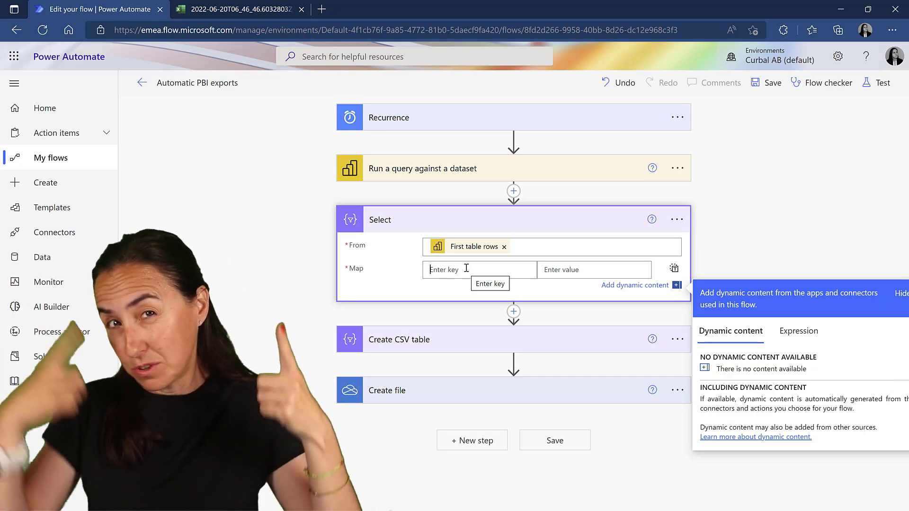
Compare the dataset query step with the exported CSV's column headers in Excel.
left_click(744, 338)
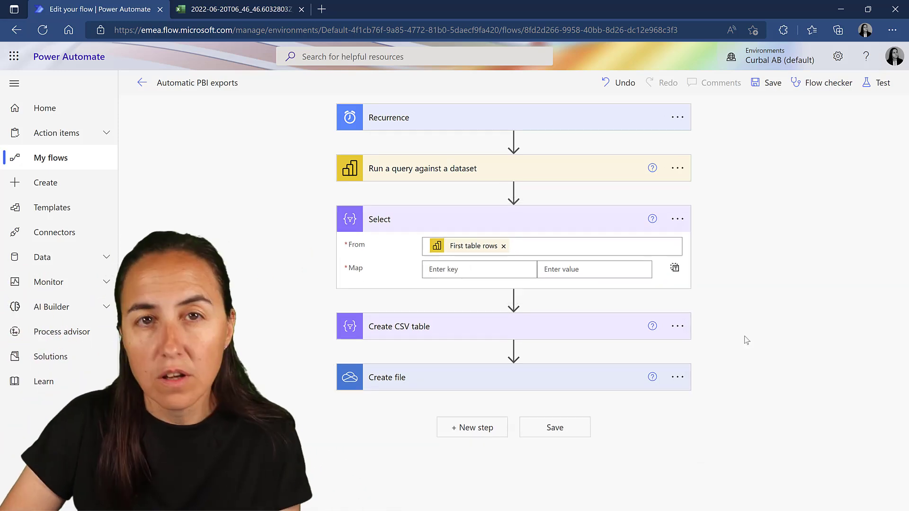
left_click(524, 170)
left_click(242, 15)
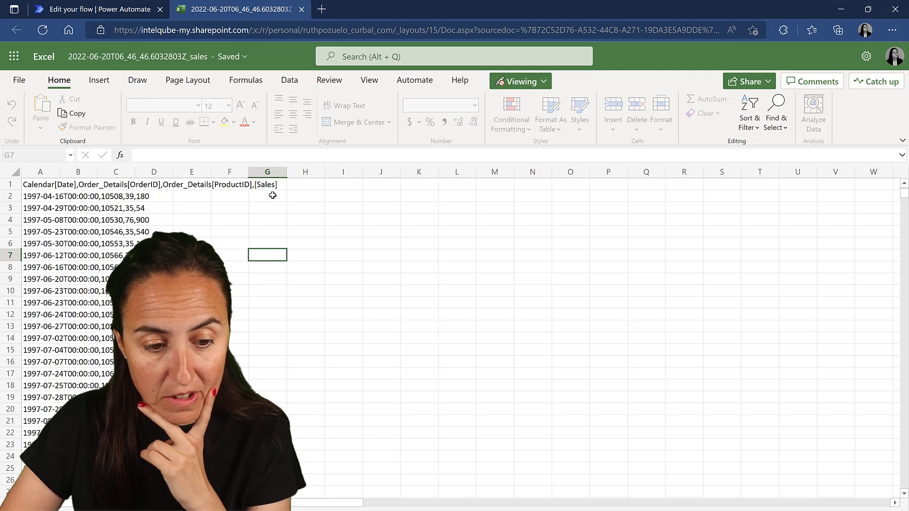
left_click(96, 13)
Enter Date as the Select map's first key and move to its value field.
scroll(521, 365, "down", 3)
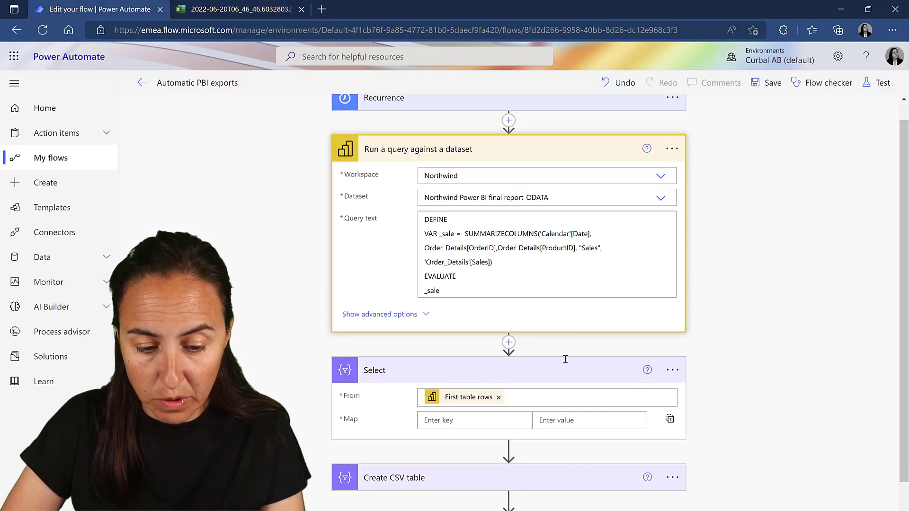
left_click(472, 371)
type("Date")
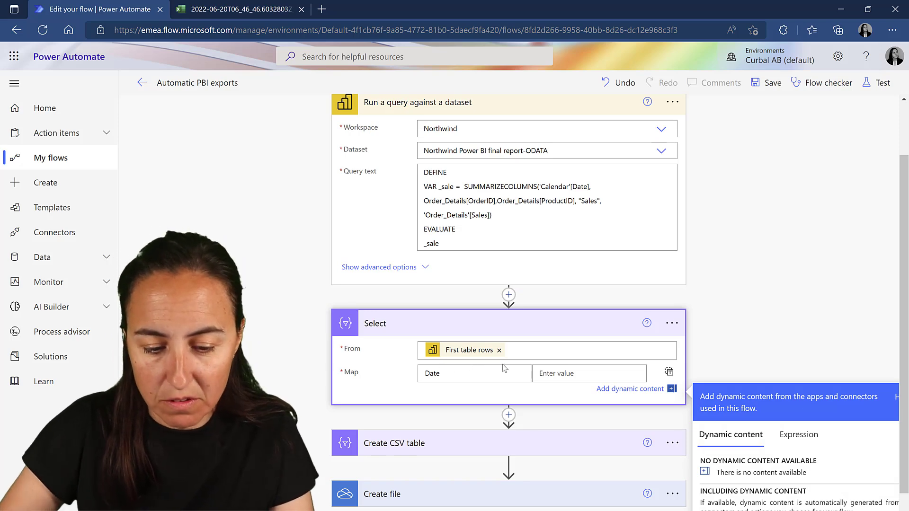
left_click(583, 377)
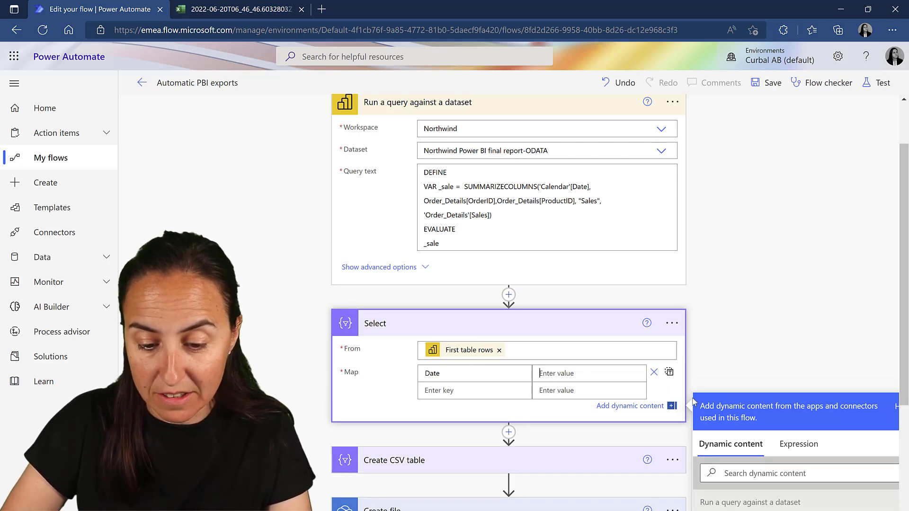
scroll(586, 222, "down", 4)
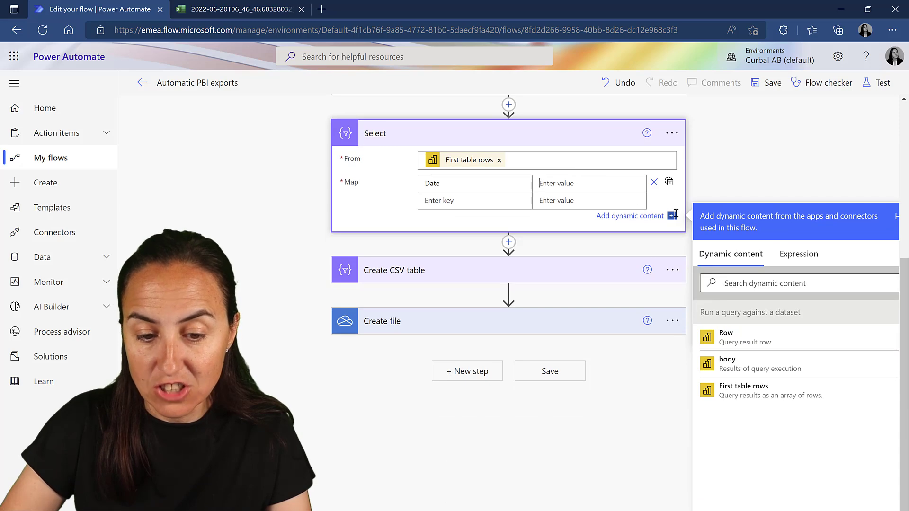
Start writing the Date value expression item()?['Calendar[Date]'] in the Select map.
left_click(802, 260)
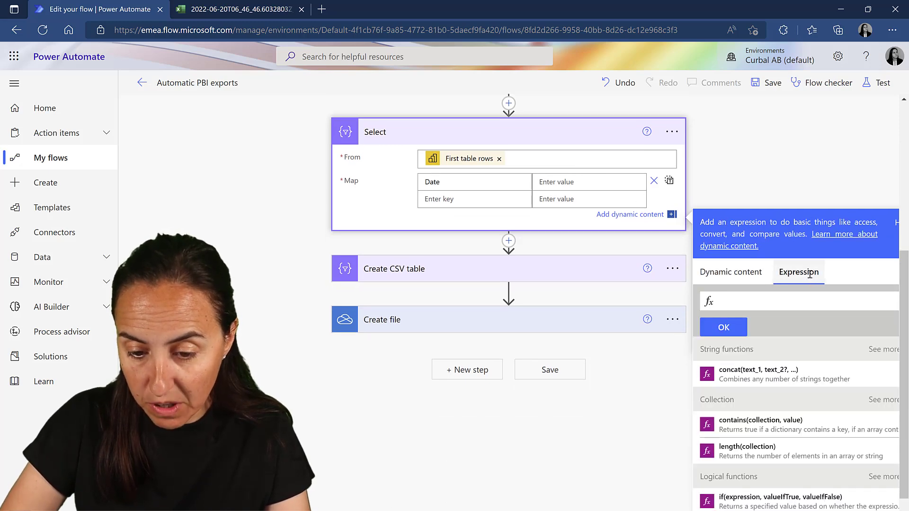
left_click(729, 301)
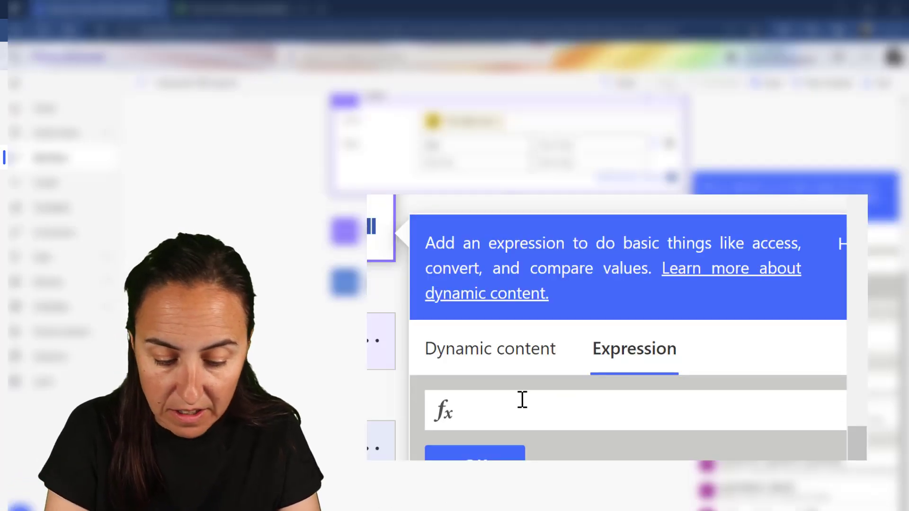
type("item()?")
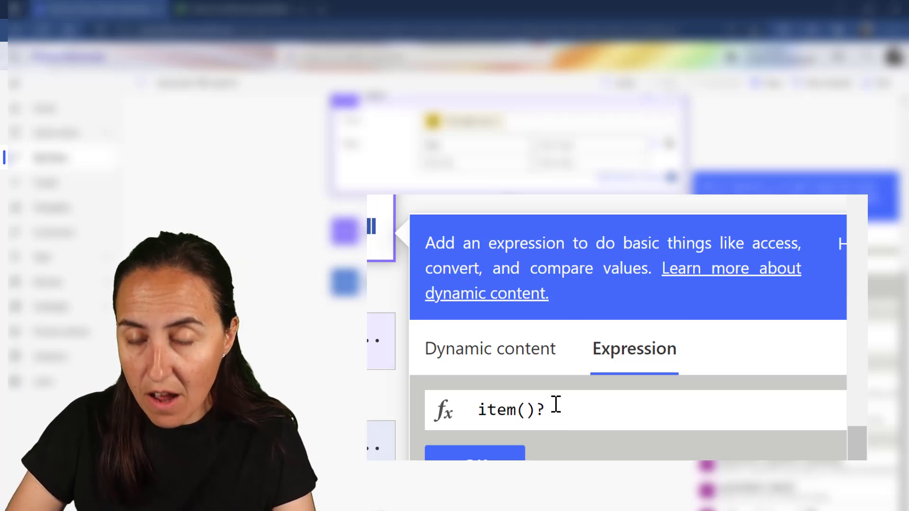
type("[")
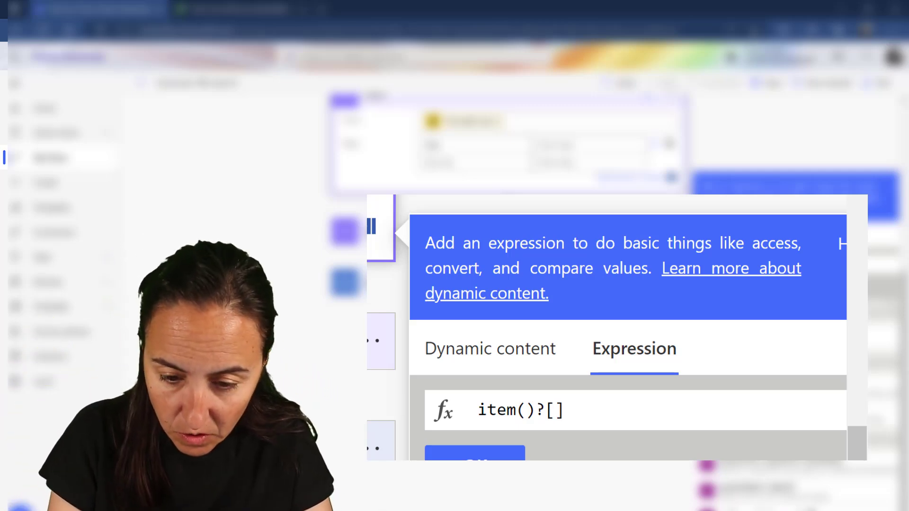
type("'")
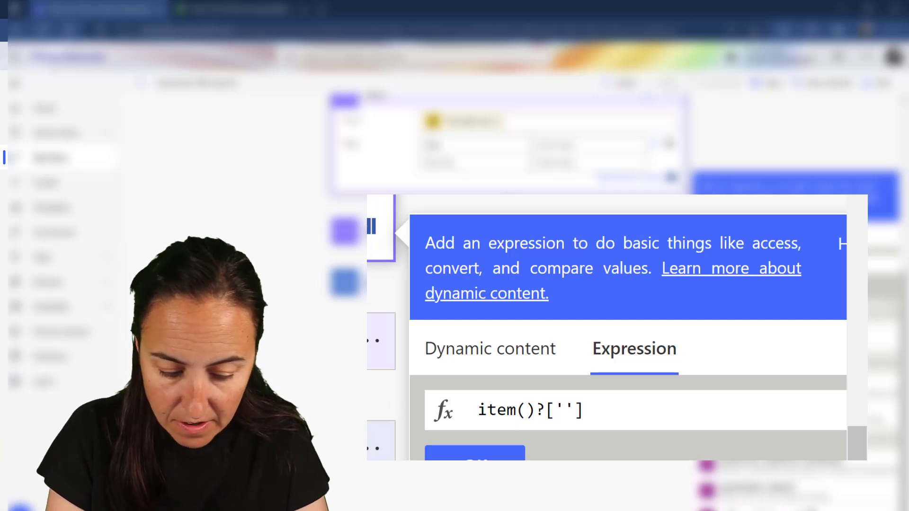
type("Calendar")
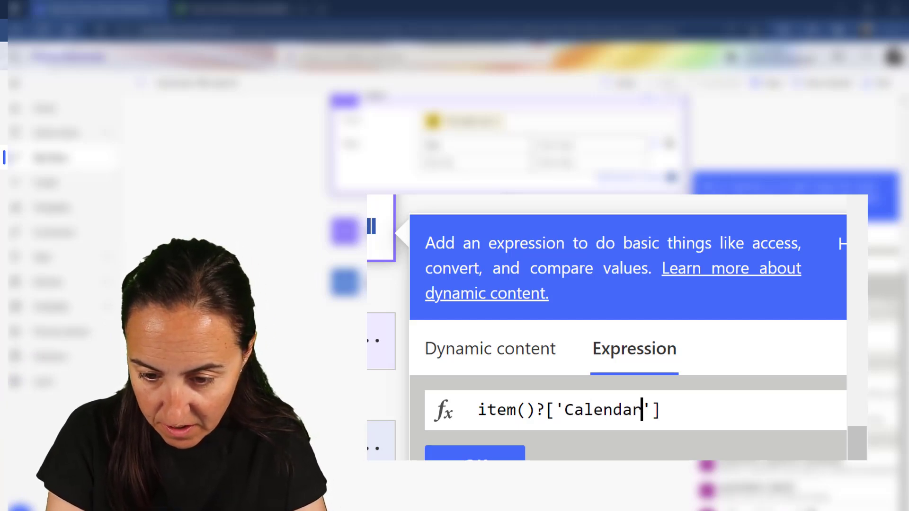
type("[D")
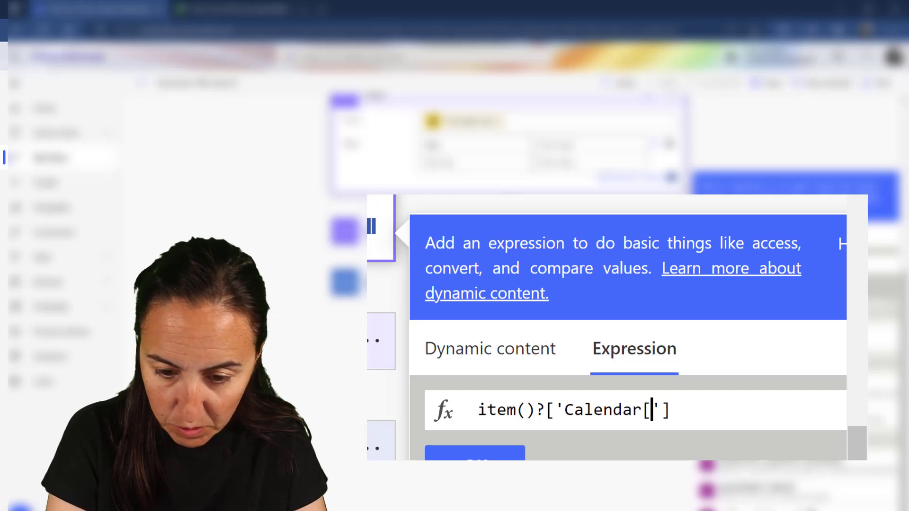
type("ate]")
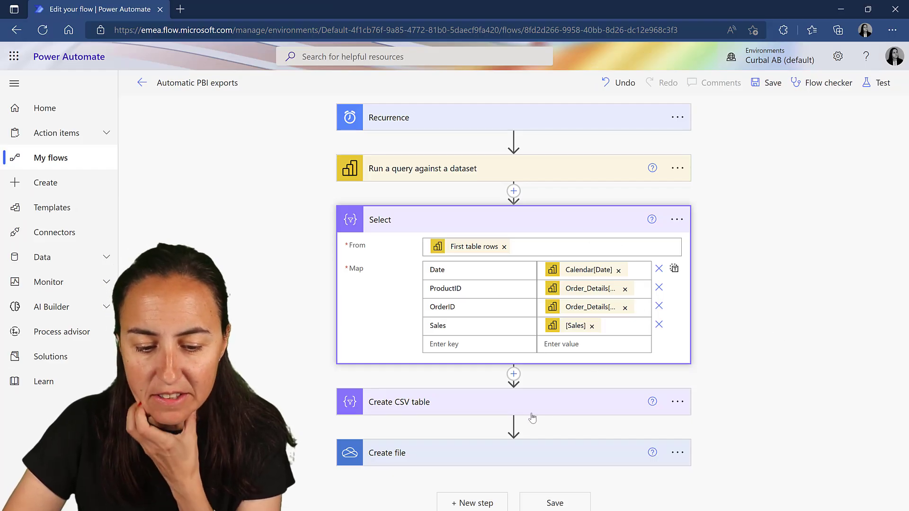
Replace Create CSV table's First table rows source with the Select step's Output and save the flow.
left_click(521, 403)
scroll(553, 355, "down", 1)
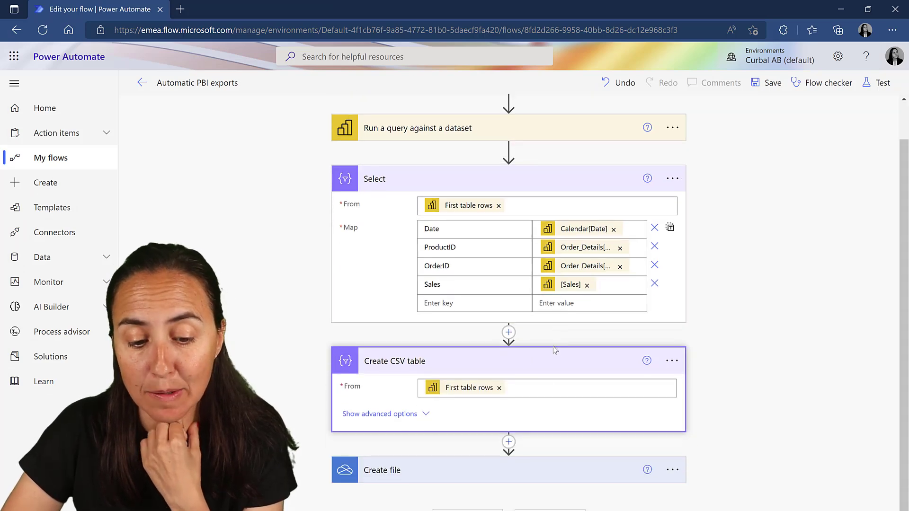
left_click(499, 388)
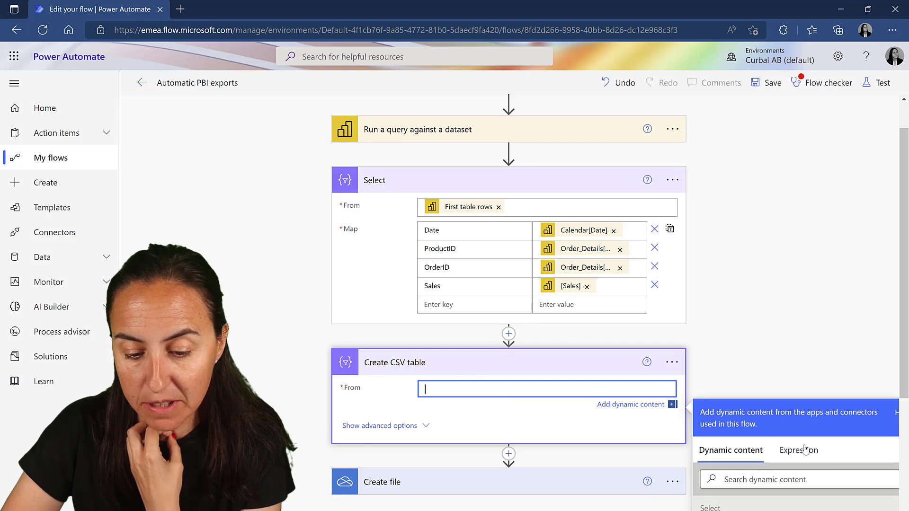
scroll(743, 346, "down", 5)
left_click(730, 337)
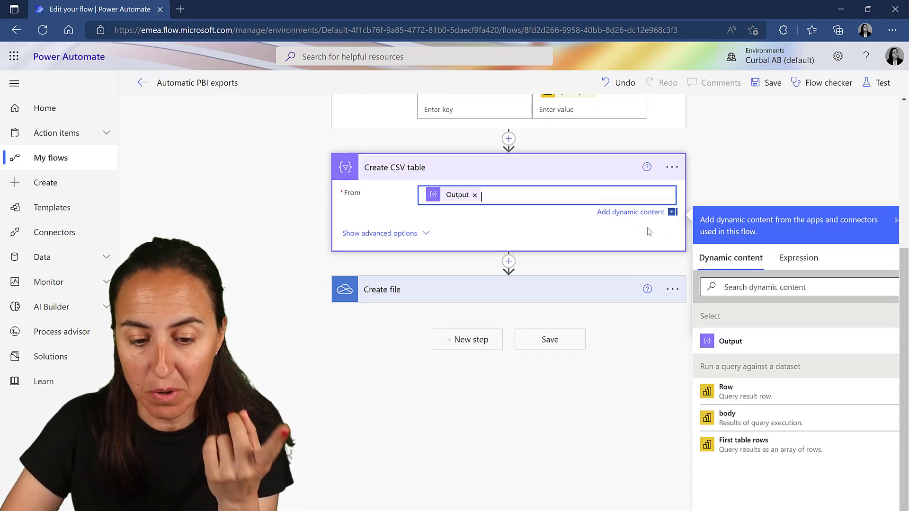
left_click(566, 345)
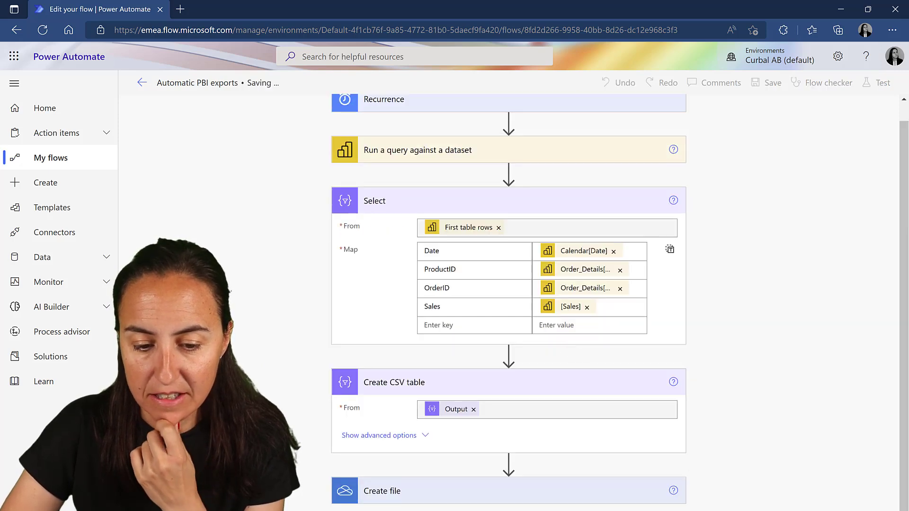
left_click(880, 83)
Attempt a manual test, save with Ctrl+S, then run the manual test successfully.
left_click(763, 116)
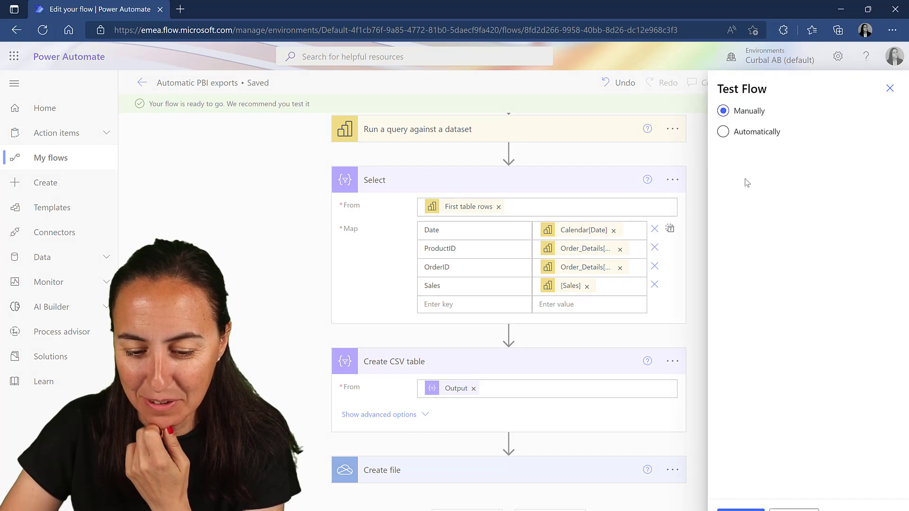
left_click(741, 509)
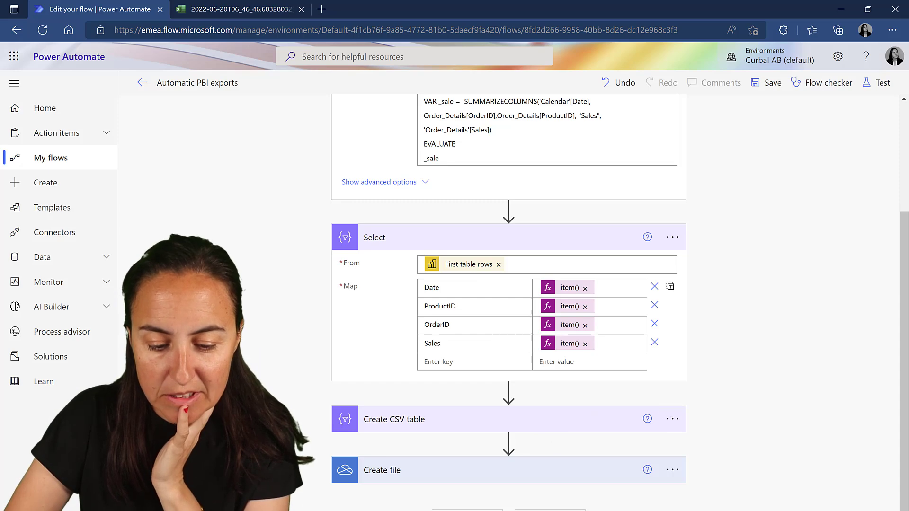
key("ctrl+s")
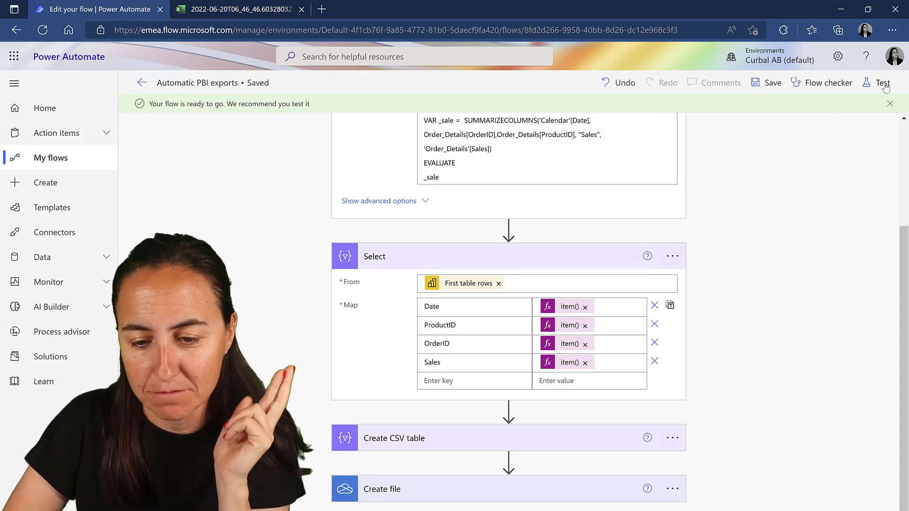
left_click(882, 84)
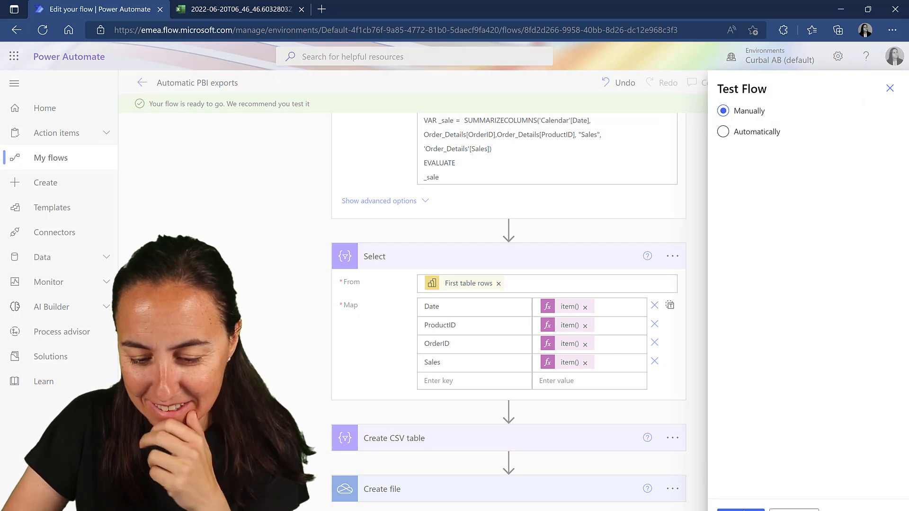
left_click(740, 509)
left_click(740, 510)
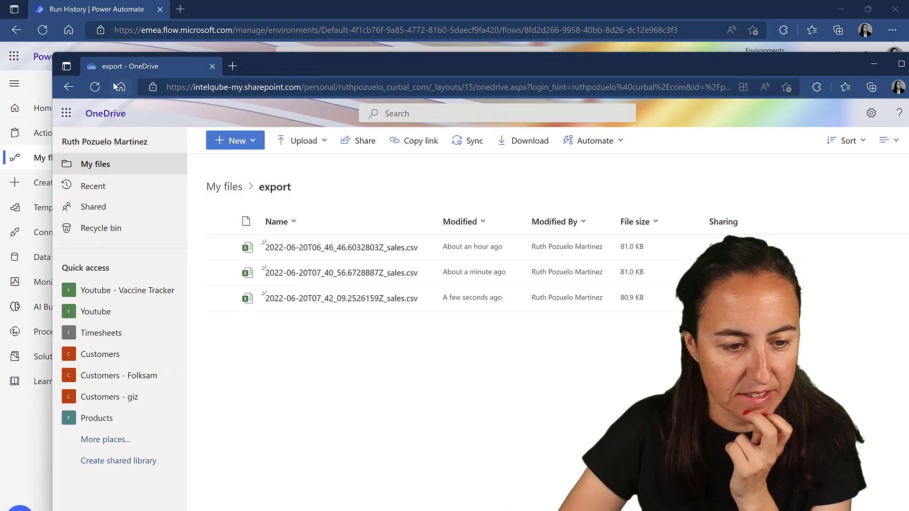
Refresh the OneDrive export folder and open 2022-06-20T07_42_09.2526159Z_sales.csv.
left_click(95, 88)
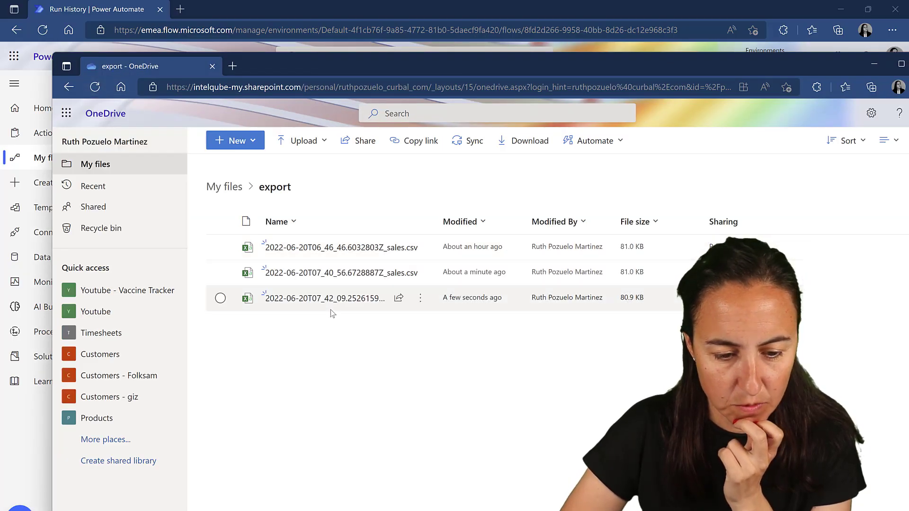
left_click(347, 299)
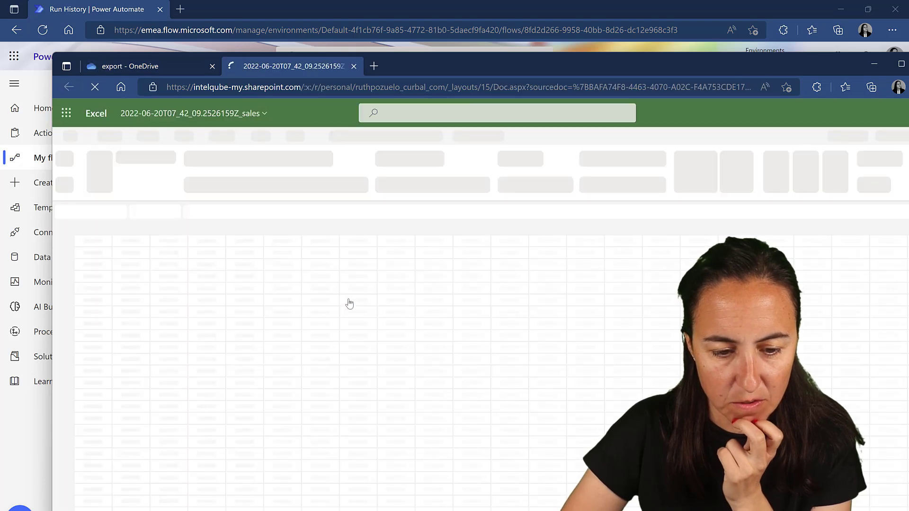